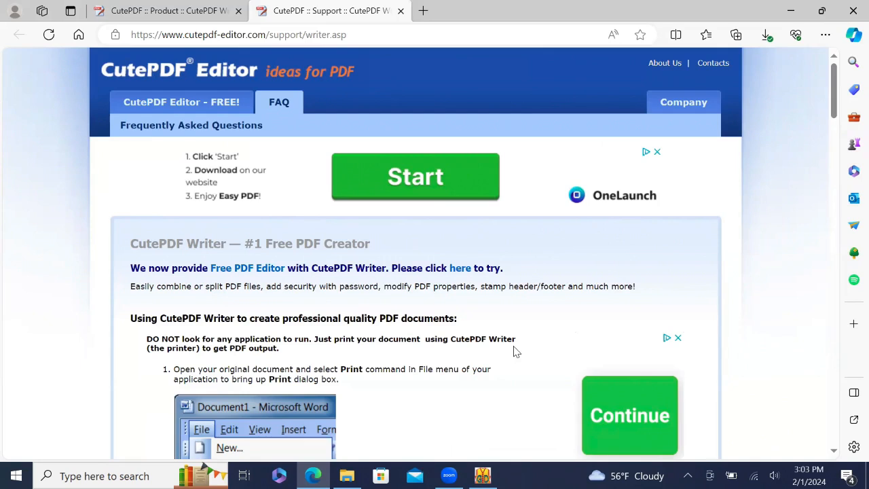
# - Leave the CutePDF Writer page in Edge and bring the Garment Designer window to the front
pyautogui.hotkey('alt', 'Tab')
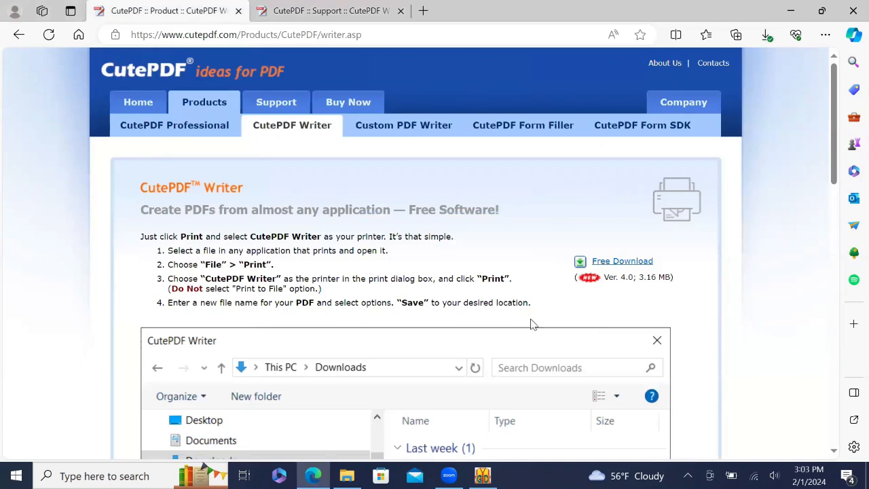
pyautogui.hotkey('alt', 'Tab')
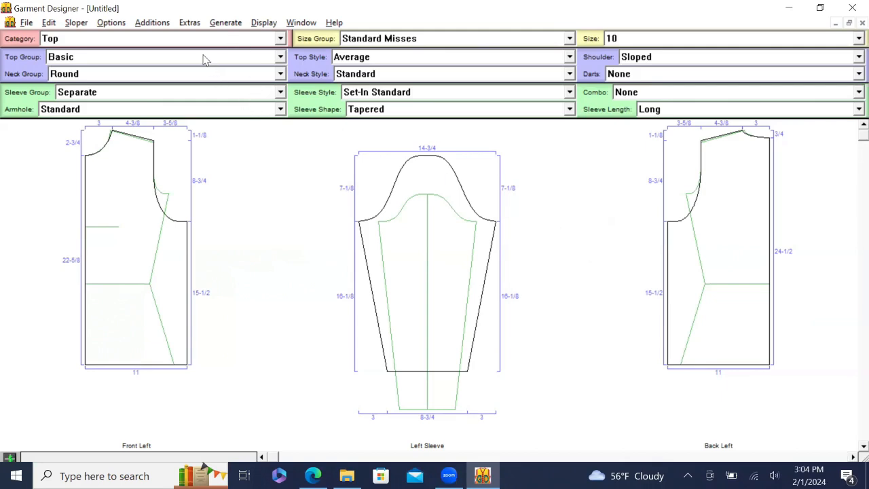
# - Make the top A-Line with a Boat neck group, Modified With V Back neckline and Medium-length Tapered sleeves
pyautogui.click(377, 59)
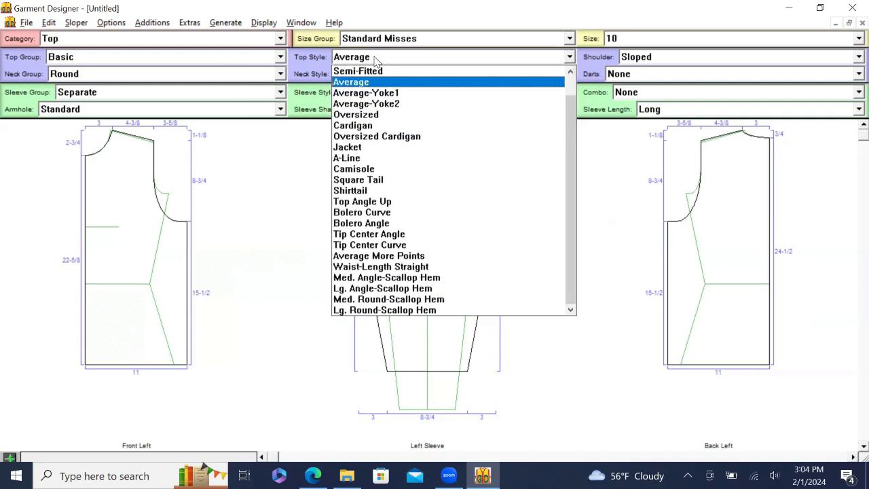
pyautogui.click(362, 160)
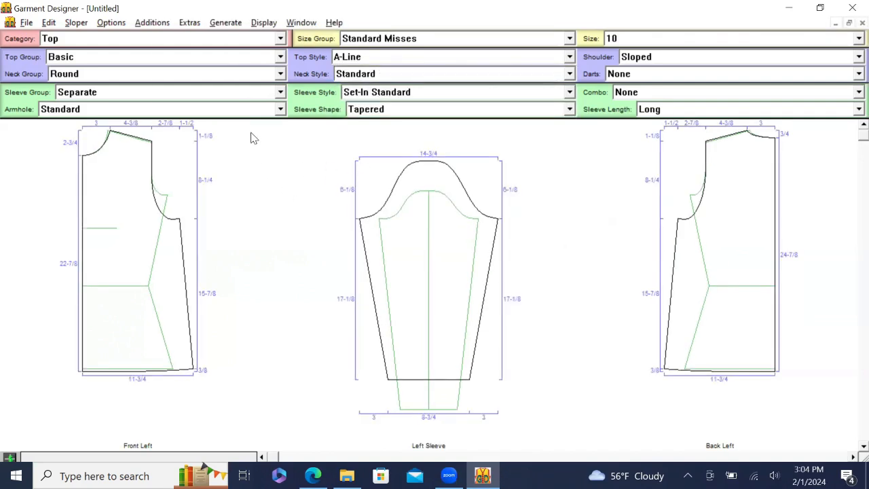
pyautogui.click(206, 77)
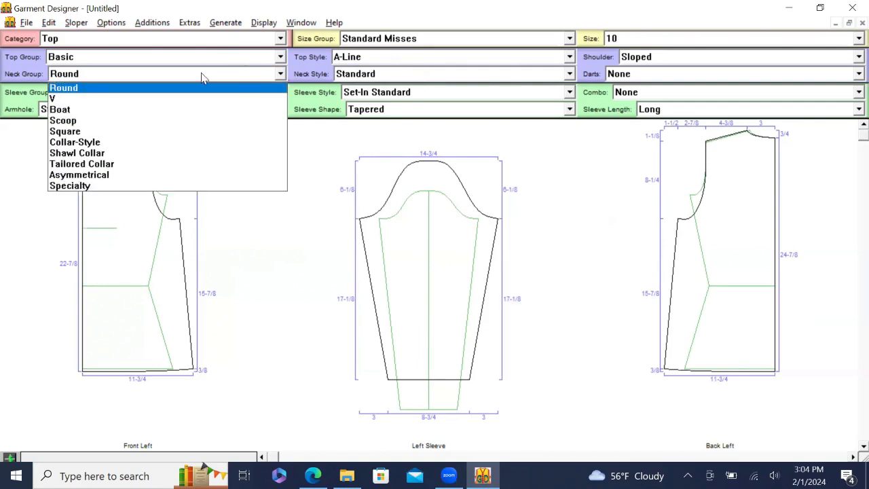
pyautogui.click(134, 117)
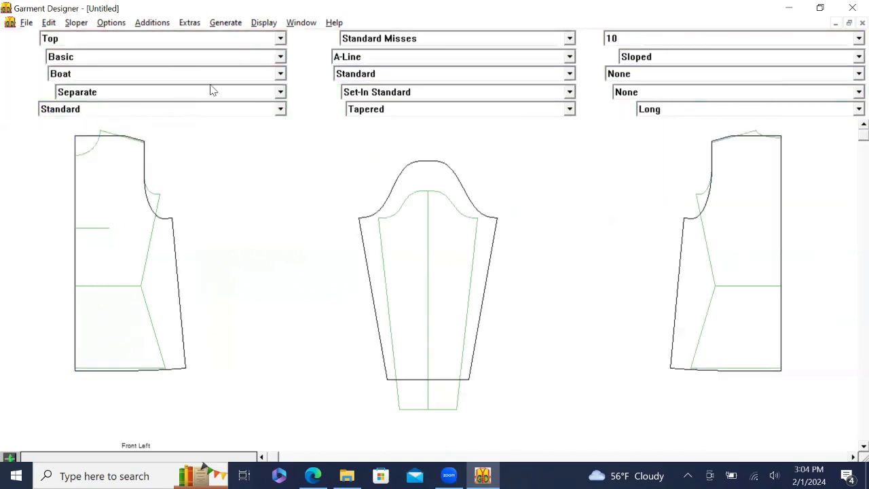
pyautogui.click(618, 75)
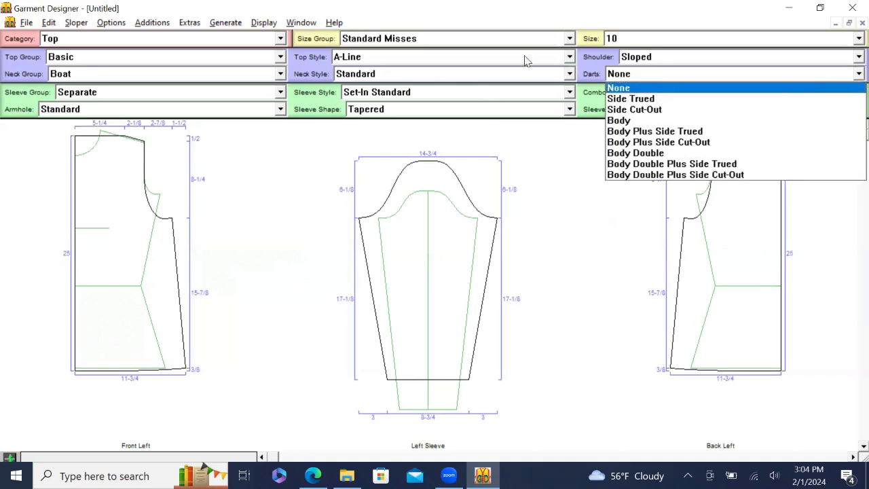
pyautogui.click(424, 99)
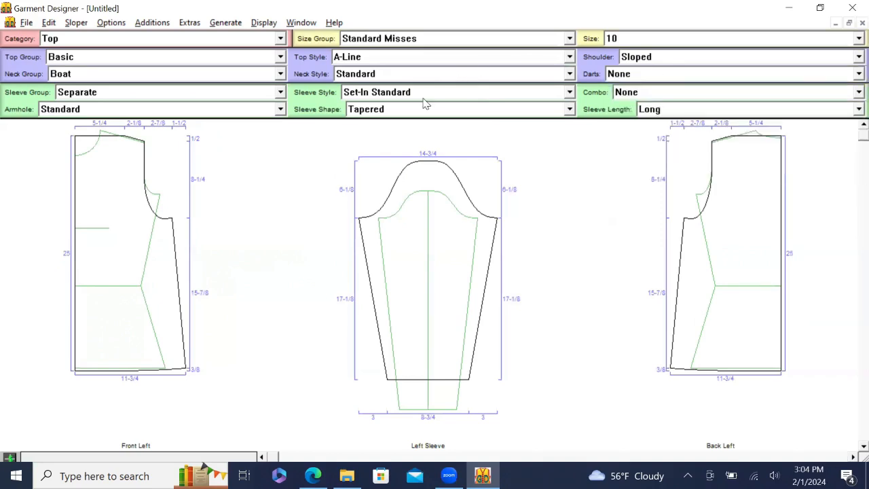
pyautogui.click(381, 75)
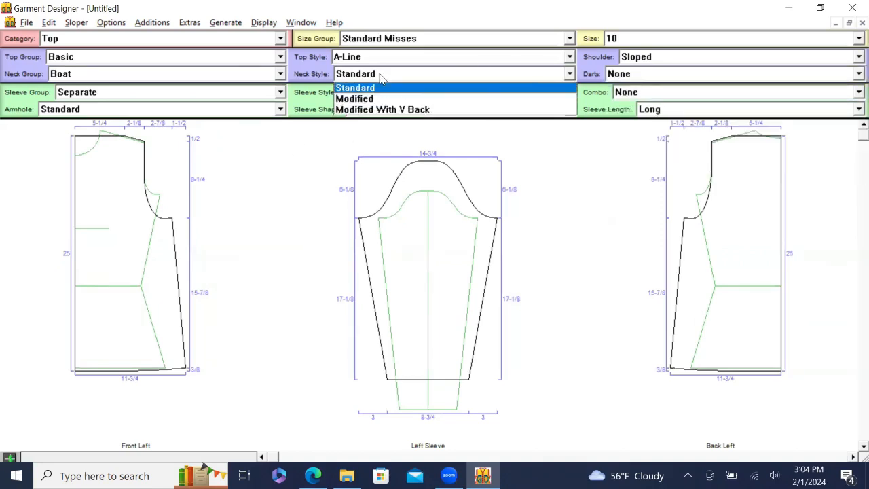
pyautogui.click(378, 111)
pyautogui.click(378, 114)
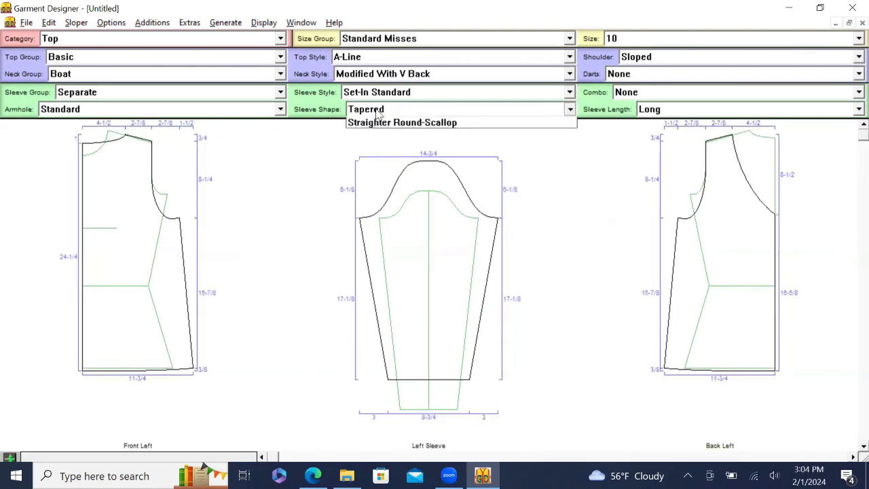
pyautogui.click(293, 149)
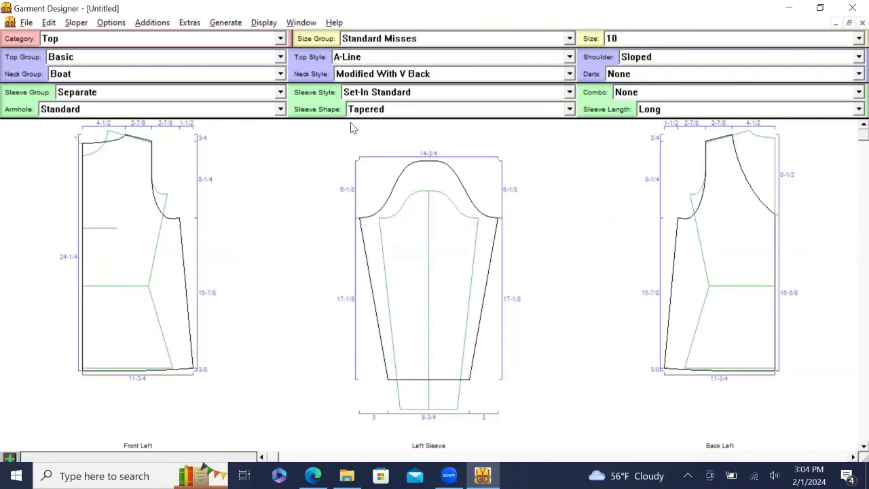
pyautogui.click(692, 107)
pyautogui.click(662, 135)
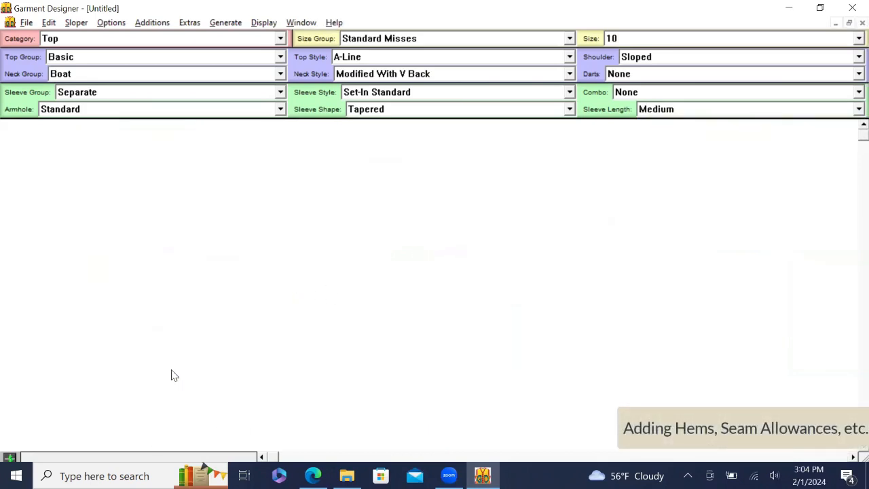
# - Add a 1 inch hem to the bodice and sleeve hem lines
pyautogui.click(172, 371)
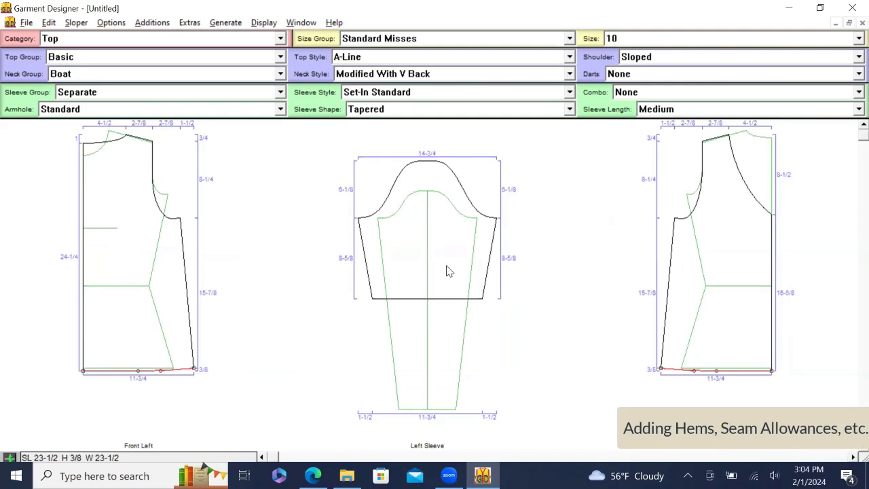
pyautogui.click(400, 300)
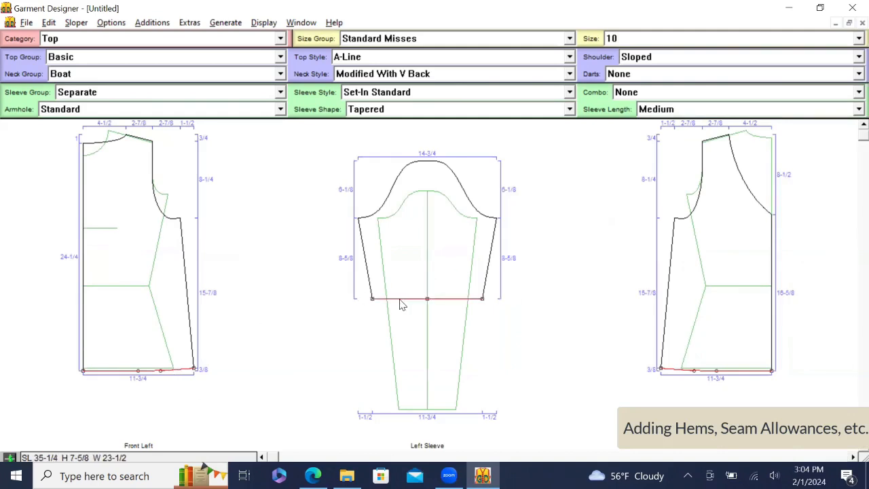
pyautogui.click(154, 23)
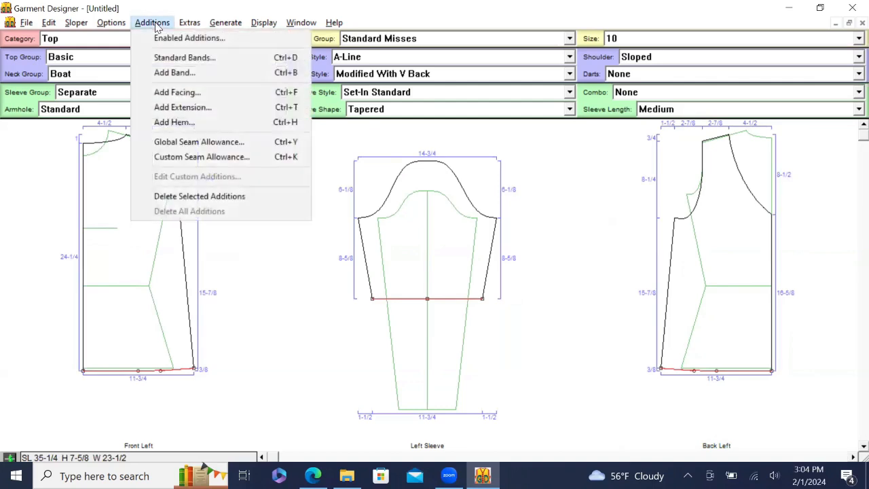
pyautogui.click(175, 130)
pyautogui.press('Tab')
pyautogui.write('1')
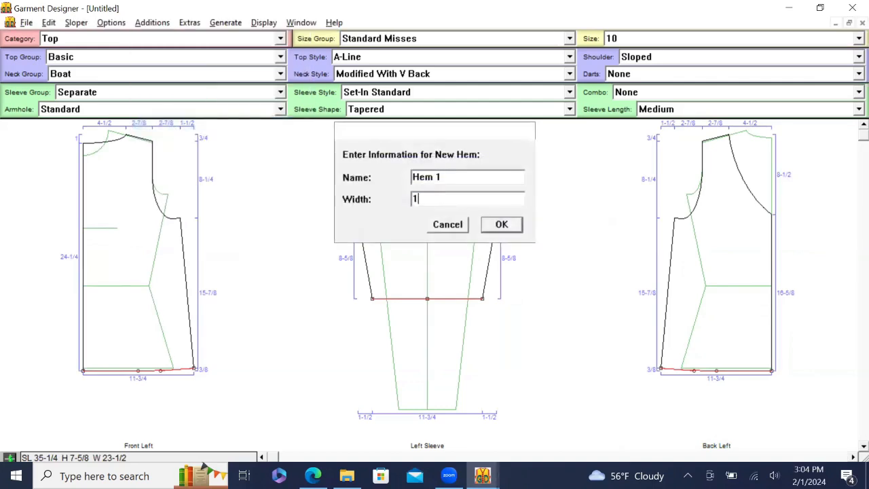
pyautogui.press('Return')
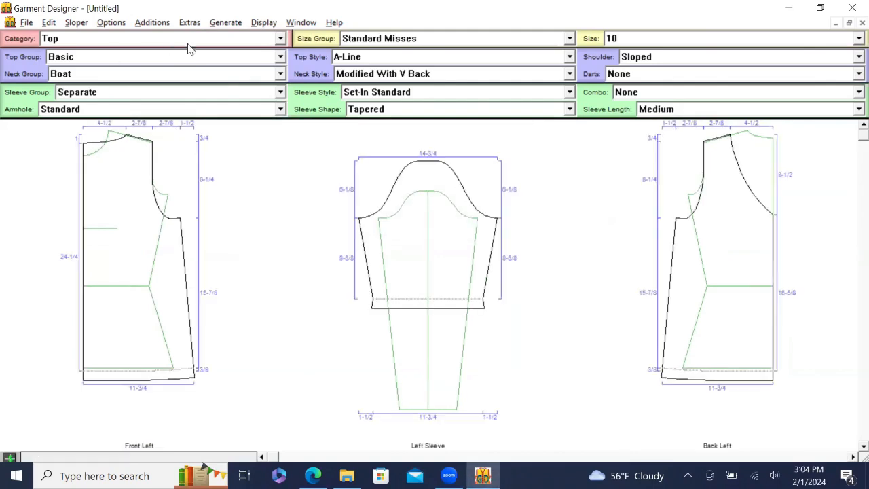
# - Apply a 1/2 seam allowance to every pattern piece
pyautogui.click(152, 22)
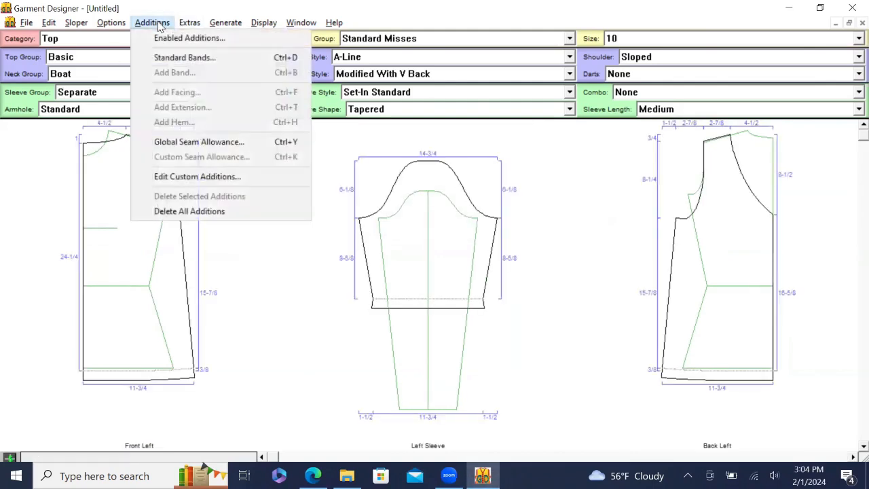
pyautogui.click(182, 149)
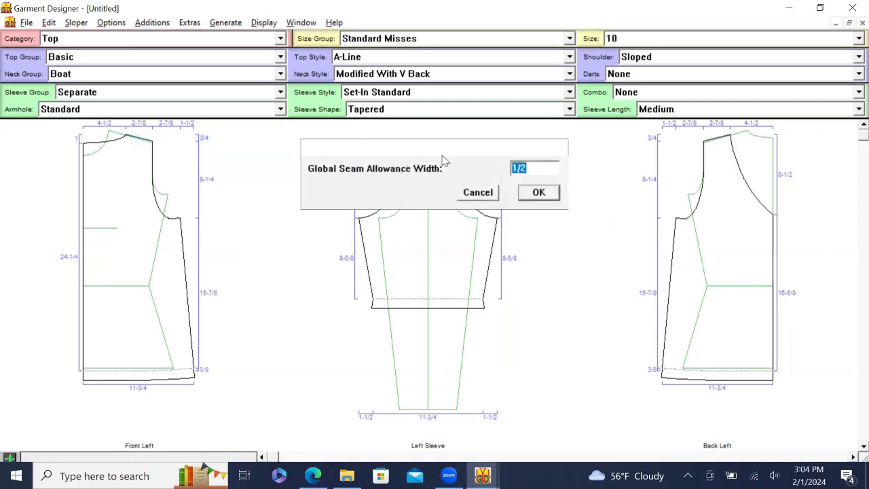
pyautogui.click(534, 193)
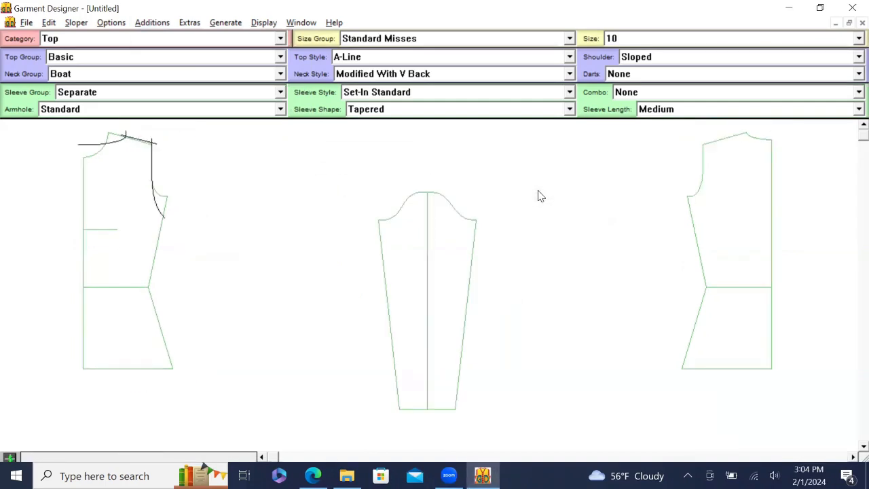
# - Set a custom seam allowance width of 0 on the Front Left centre-front line
pyautogui.click(84, 266)
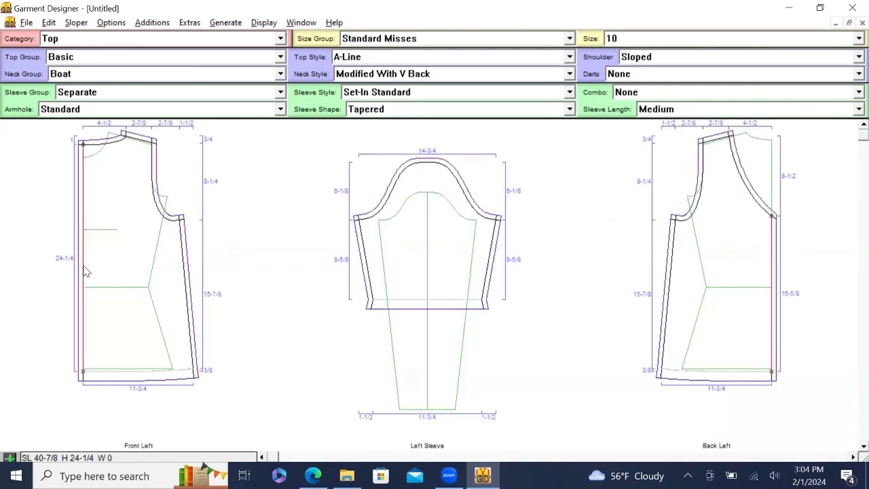
pyautogui.click(149, 24)
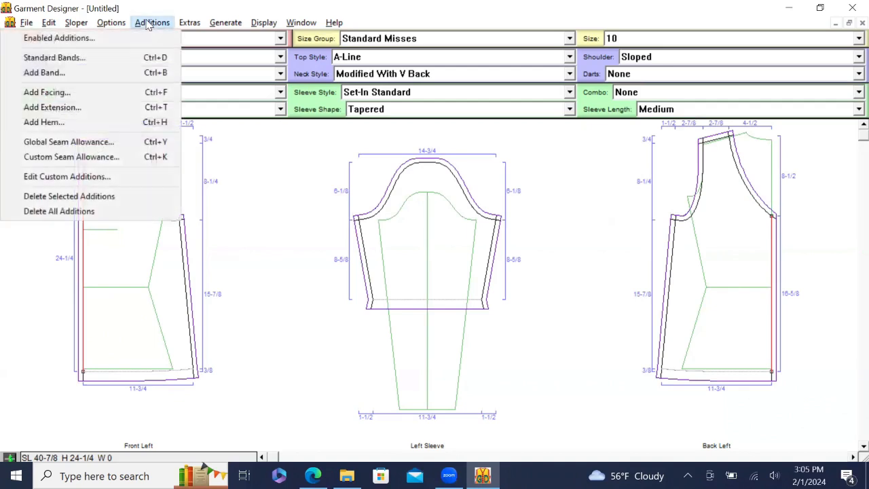
pyautogui.click(95, 157)
pyautogui.write('0')
pyautogui.press('Return')
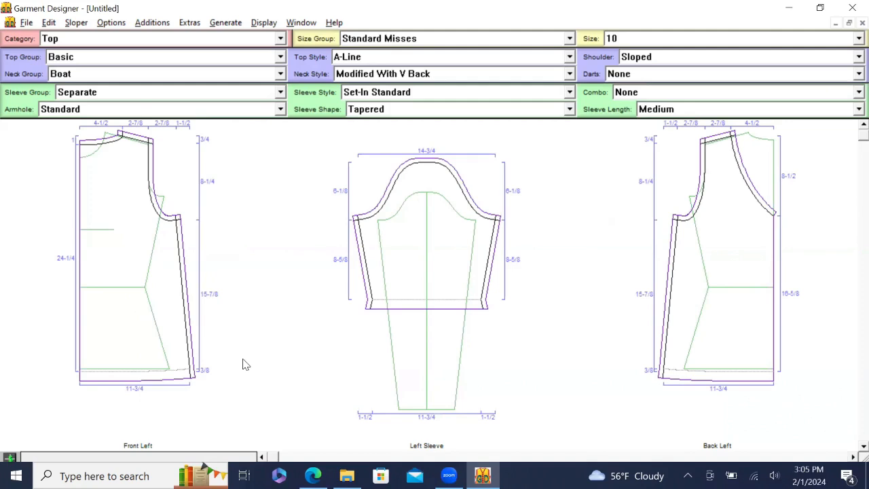
# - Save the pattern as 'my first pdf test for Aline' in the Desktop's Cute PDF testing folder
pyautogui.click(28, 23)
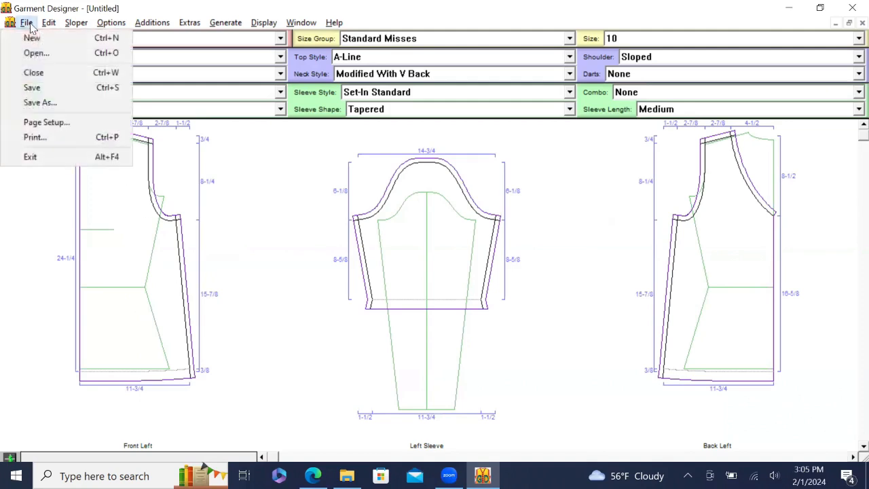
pyautogui.click(41, 102)
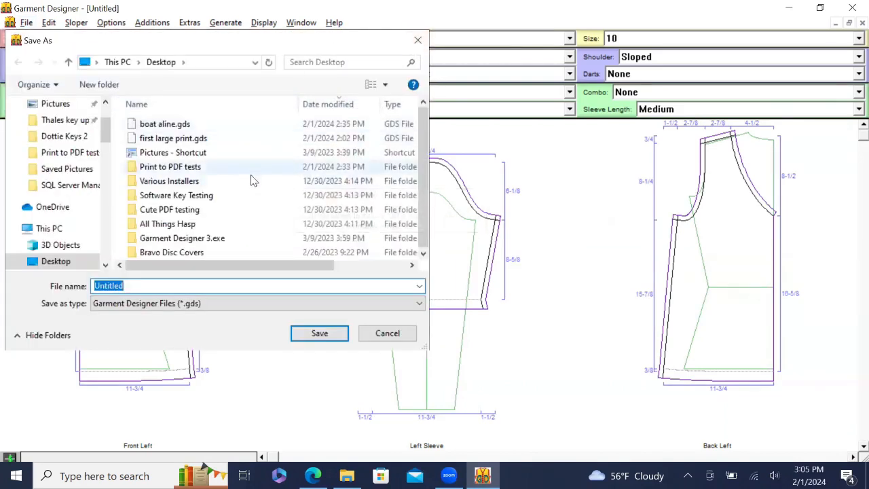
pyautogui.click(182, 212)
pyautogui.doubleClick(182, 212)
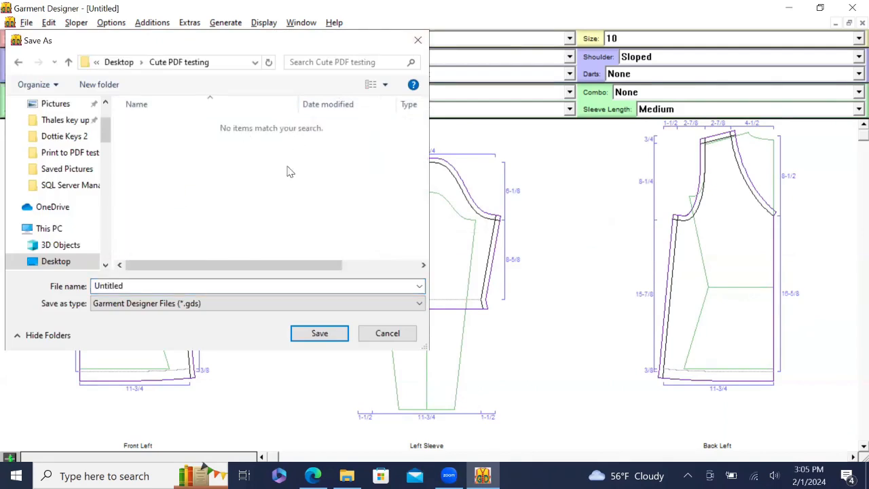
pyautogui.doubleClick(149, 287)
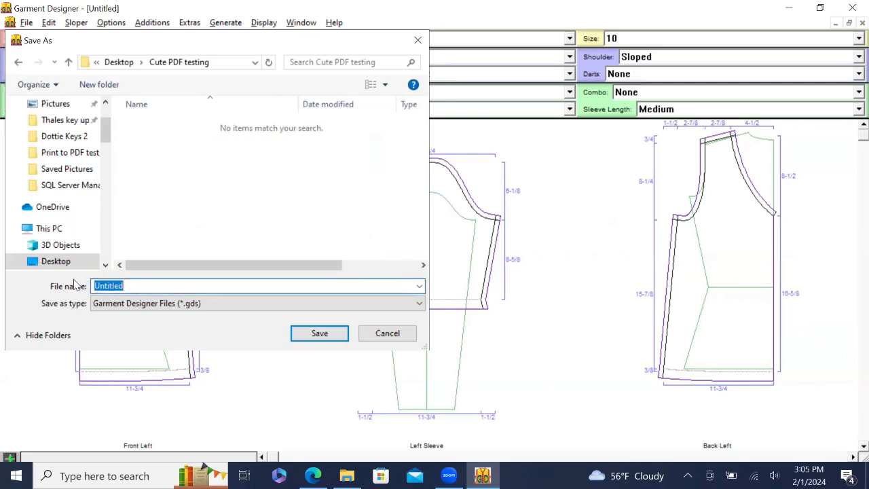
pyautogui.write('my first pdf te')
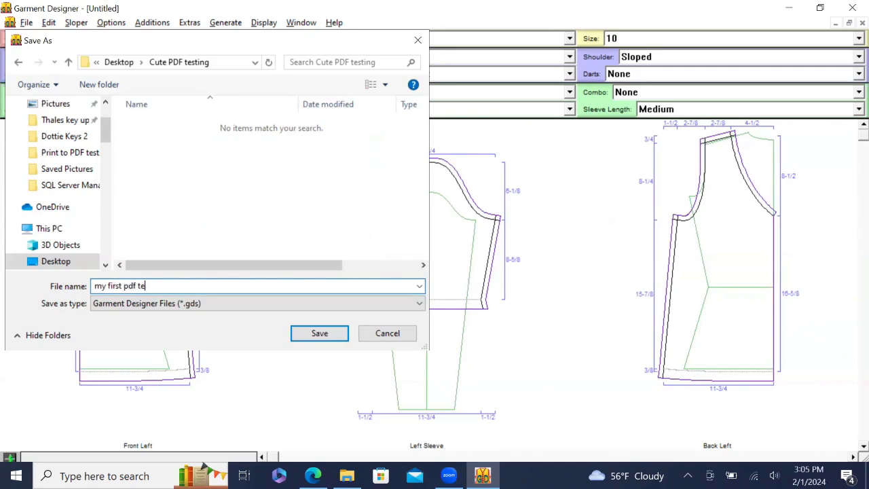
pyautogui.write('st for Aline')
pyautogui.click(317, 332)
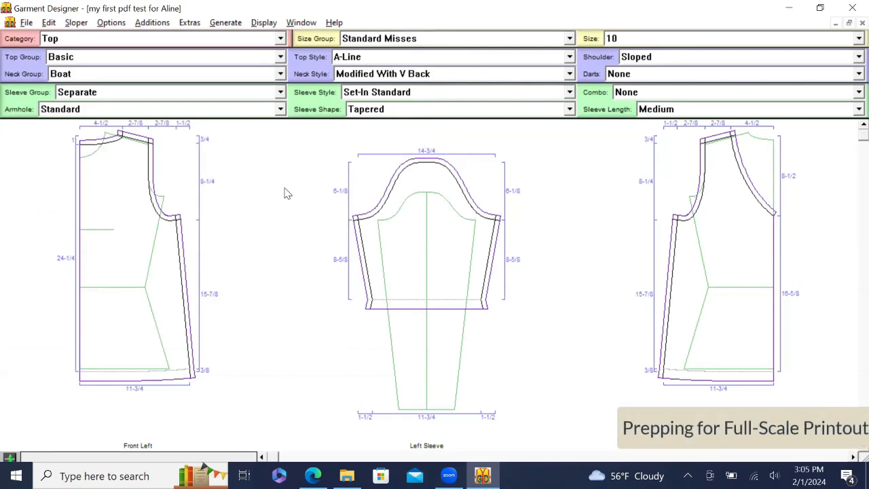
# - Turn off Show Dimensions, turn on Final Pattern, and scale the view to Actual Size
pyautogui.click(265, 22)
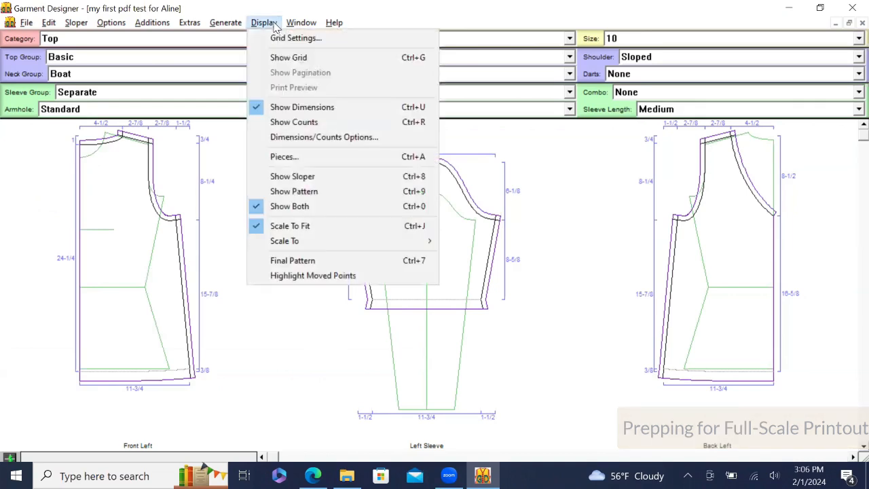
pyautogui.click(287, 110)
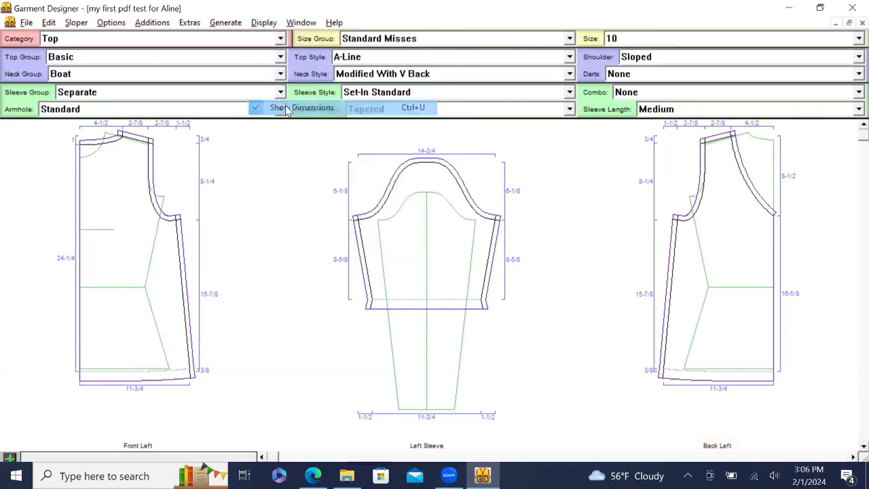
pyautogui.click(264, 18)
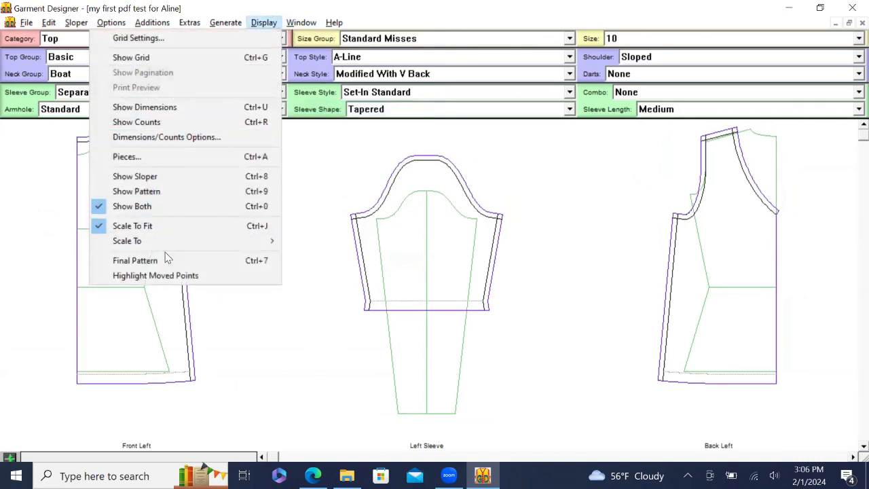
pyautogui.click(163, 265)
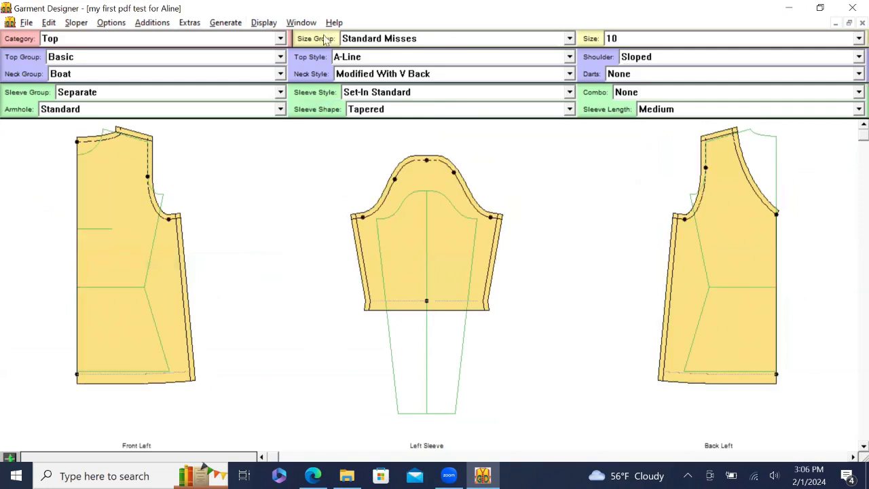
pyautogui.click(263, 24)
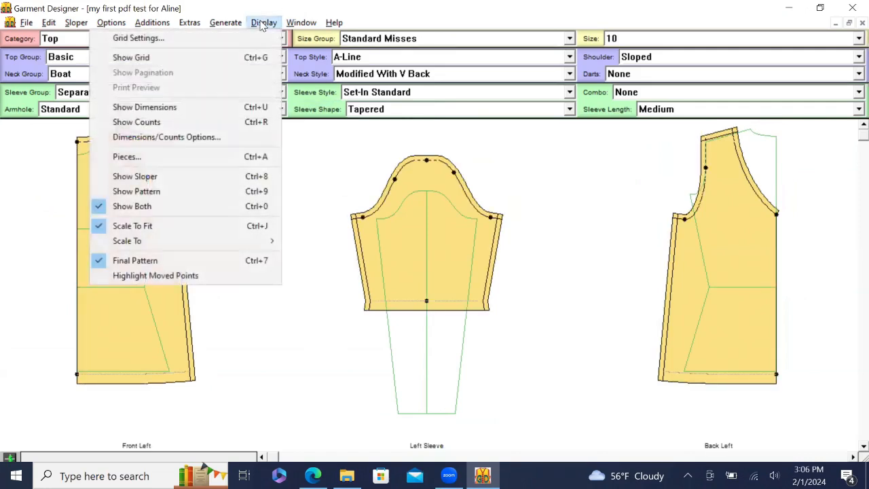
pyautogui.moveTo(188, 243)
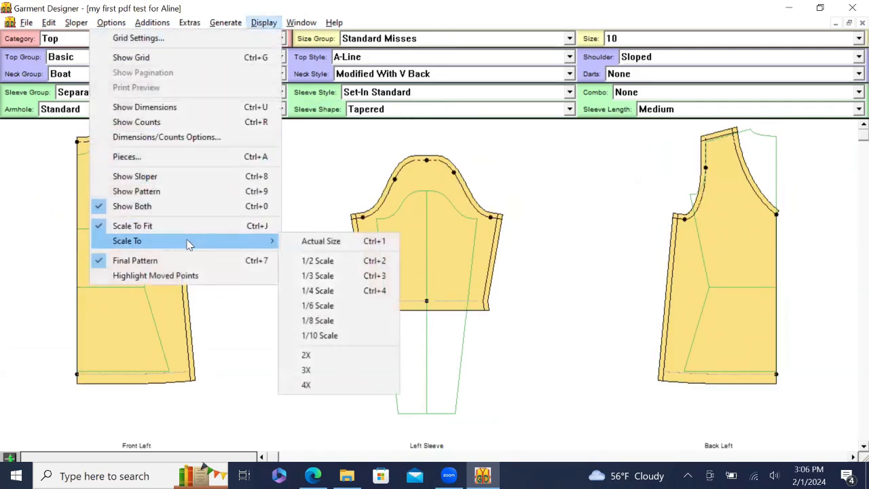
pyautogui.click(324, 243)
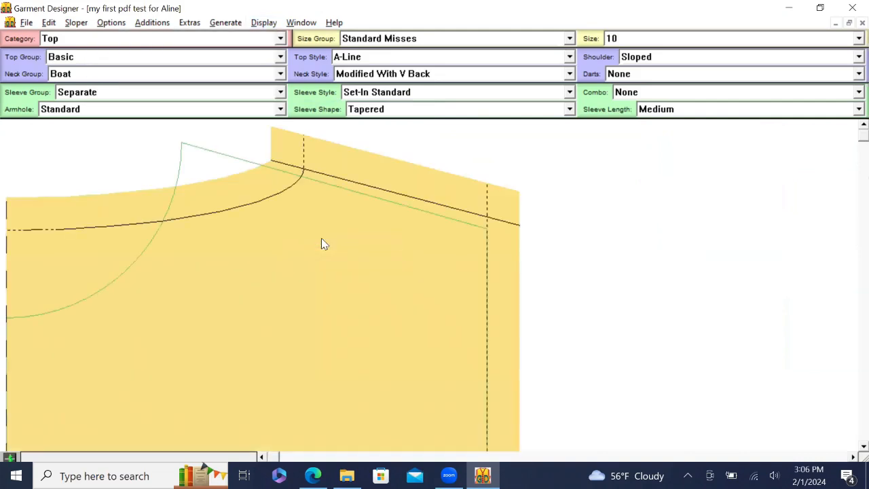
pyautogui.click(265, 25)
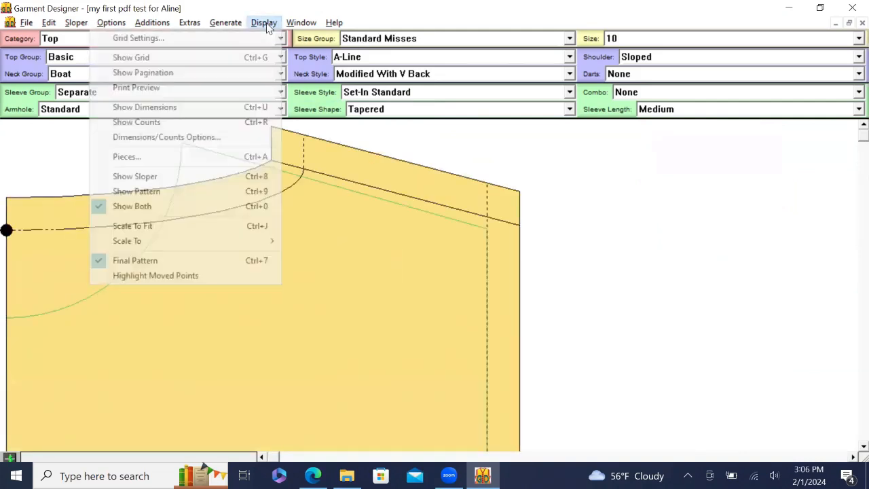
# - Switch the Display to Print Preview to show the pattern split into numbered pages
pyautogui.click(186, 86)
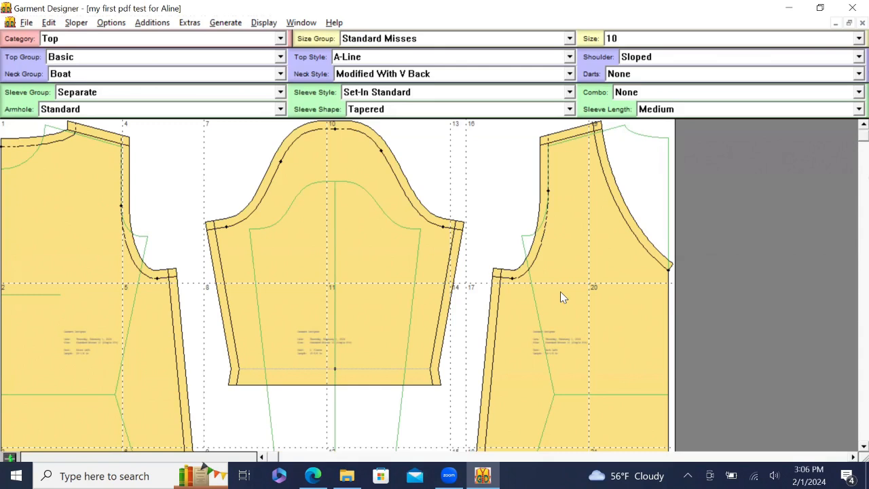
pyautogui.click(21, 25)
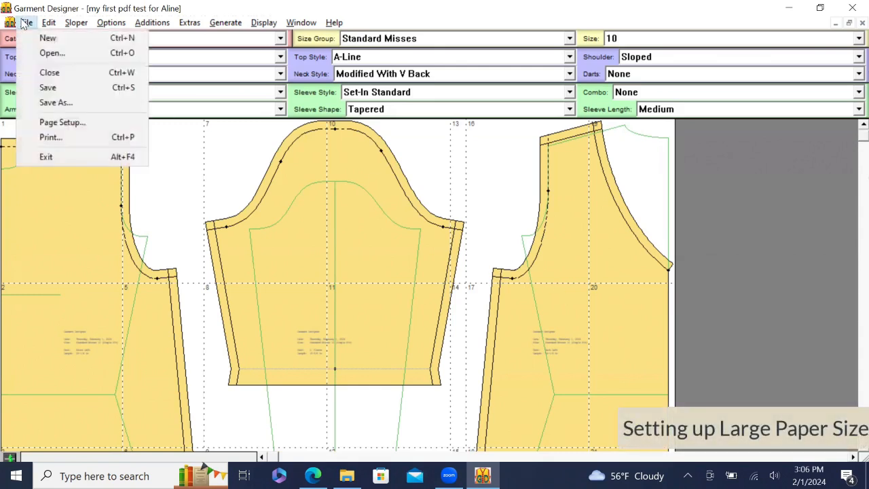
pyautogui.click(60, 122)
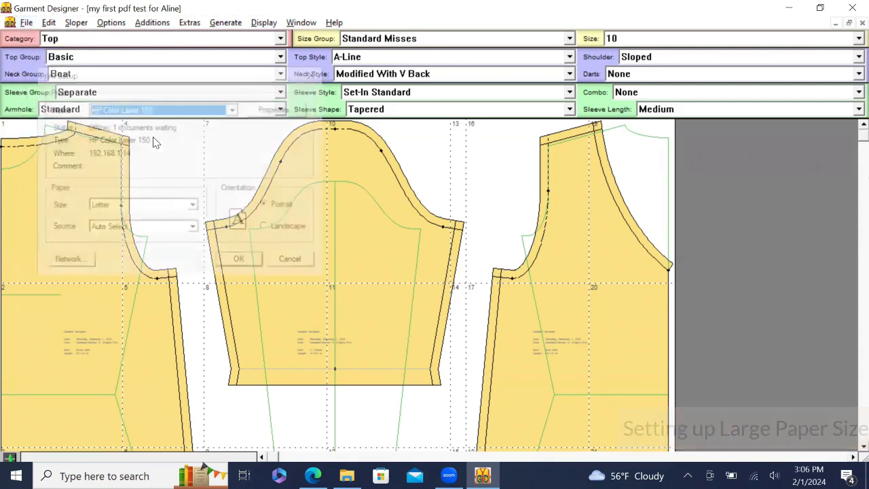
pyautogui.click(236, 110)
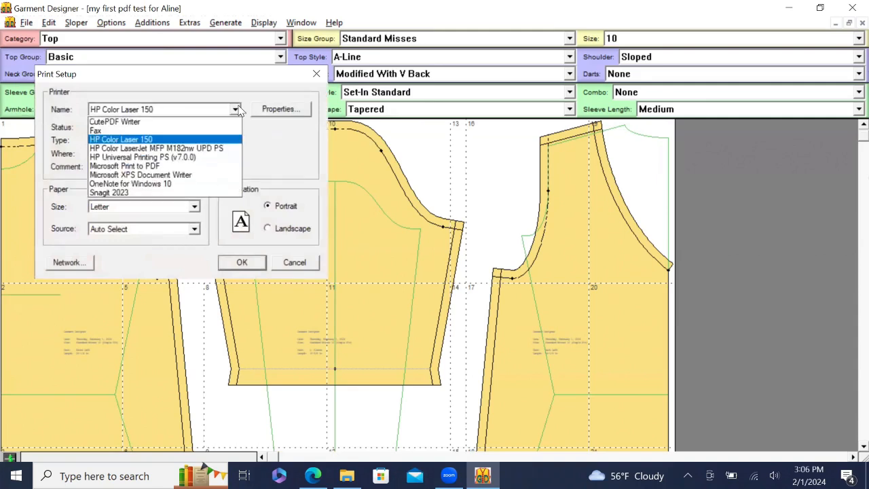
pyautogui.click(132, 125)
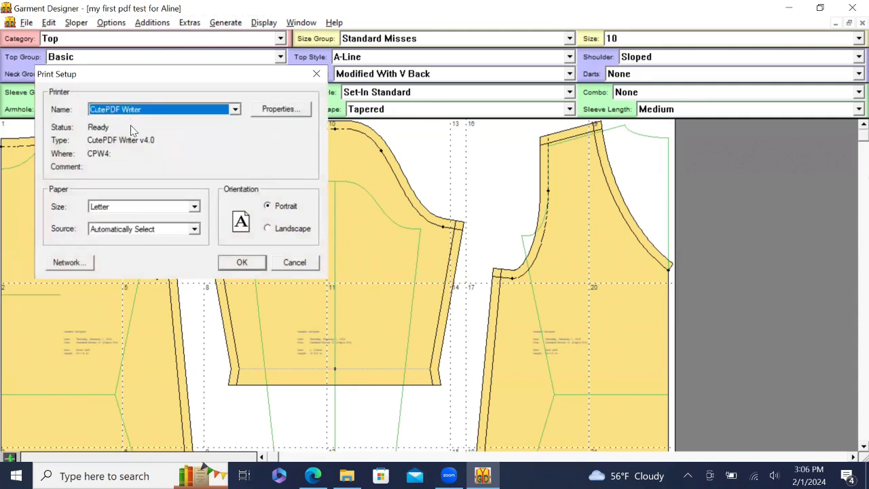
pyautogui.click(195, 206)
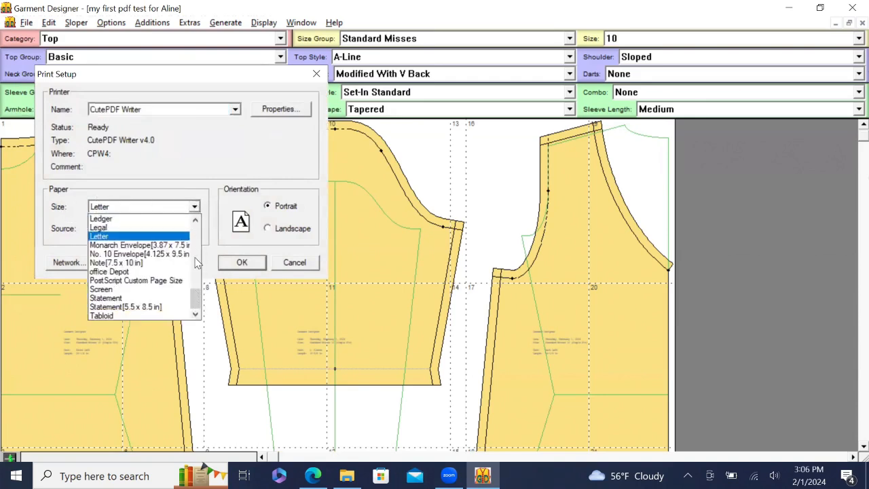
pyautogui.click(297, 268)
pyautogui.click(297, 266)
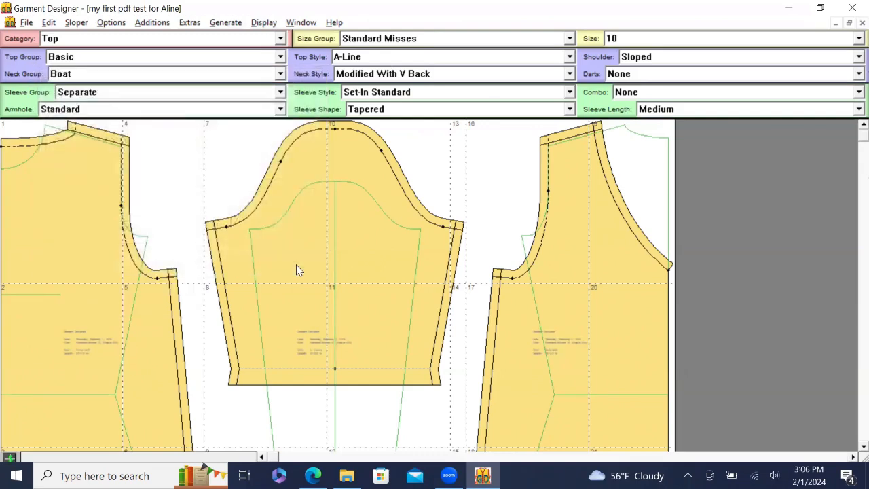
# - Select the front bodice piece to read its measurements: SL 69-3/4, H 25-1/4, W 11-3/4
pyautogui.click(79, 250)
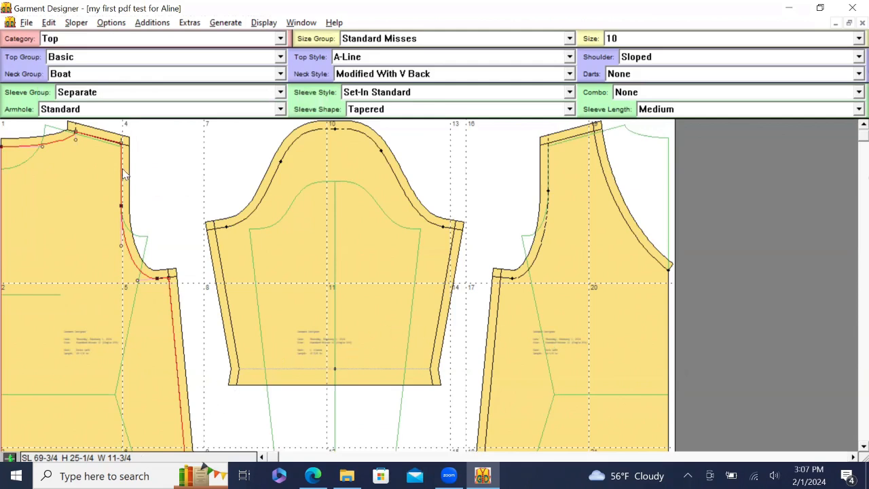
pyautogui.click(28, 23)
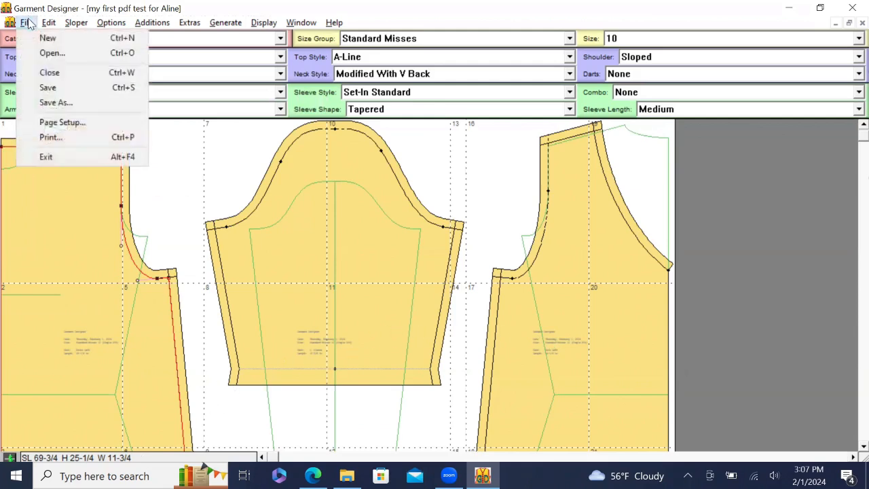
# - In Page Setup, choose CutePDF Writer as the printer with 22 x 36 in paper
pyautogui.click(52, 123)
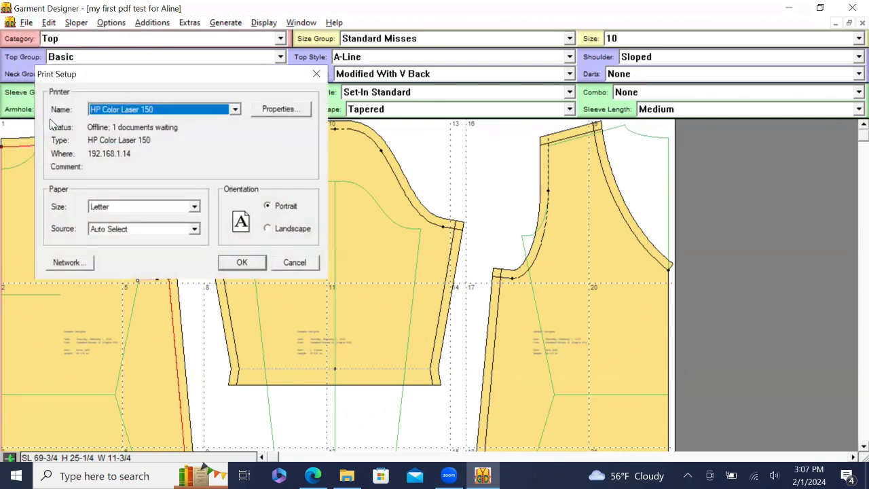
pyautogui.click(235, 110)
pyautogui.click(143, 123)
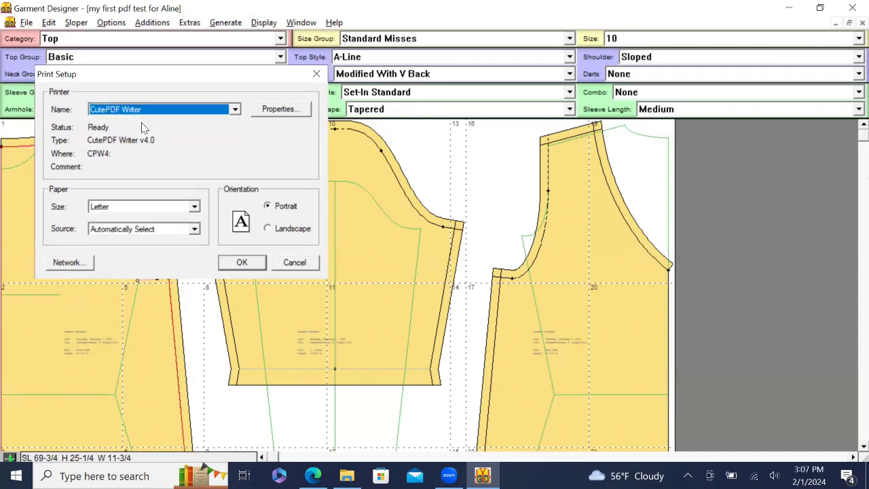
pyautogui.click(194, 208)
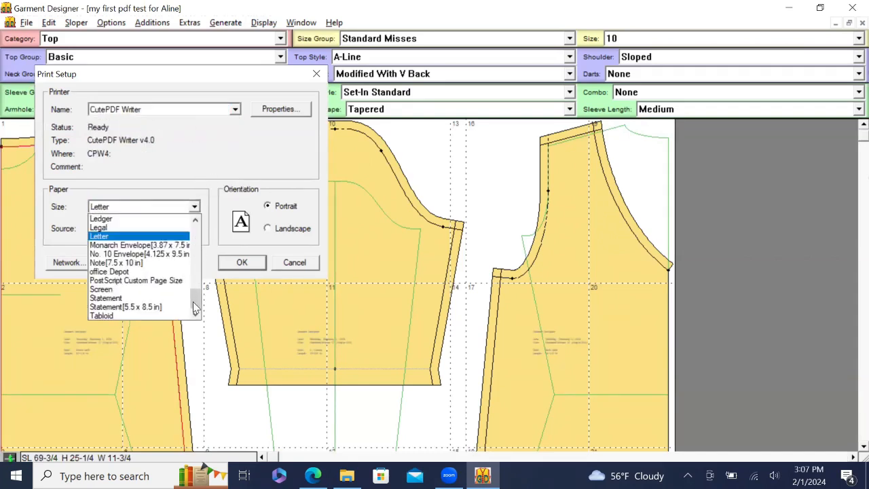
pyautogui.moveTo(193, 302); pyautogui.dragTo(193, 237)
pyautogui.click(142, 228)
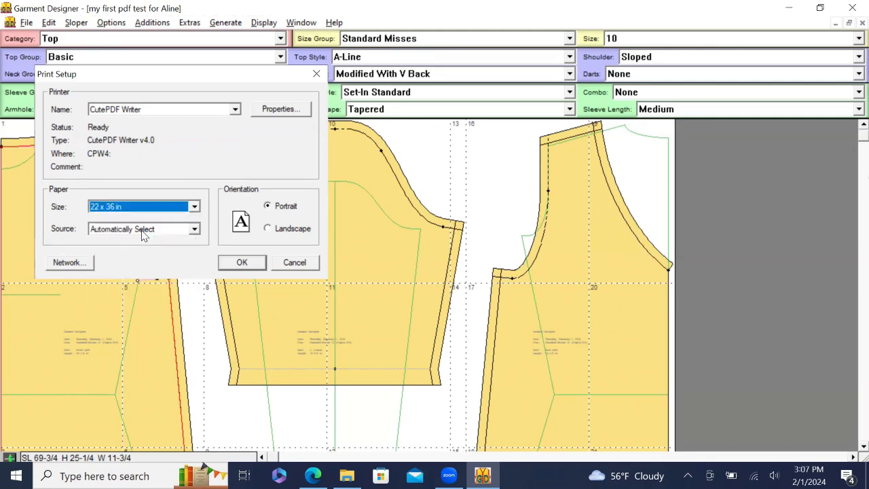
pyautogui.click(241, 263)
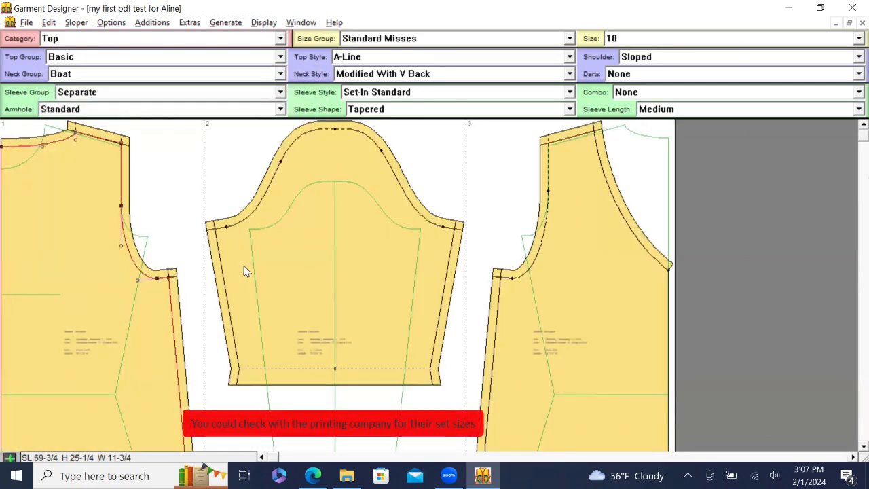
# - Select the sleeve piece to check its measurements: SL 49-3/4, H 14-5/8, W 14-3/4
pyautogui.click(245, 271)
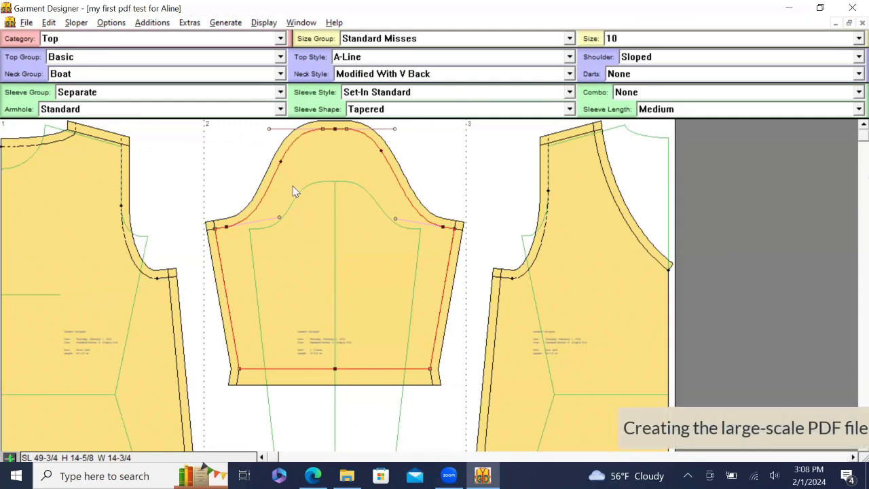
pyautogui.click(27, 23)
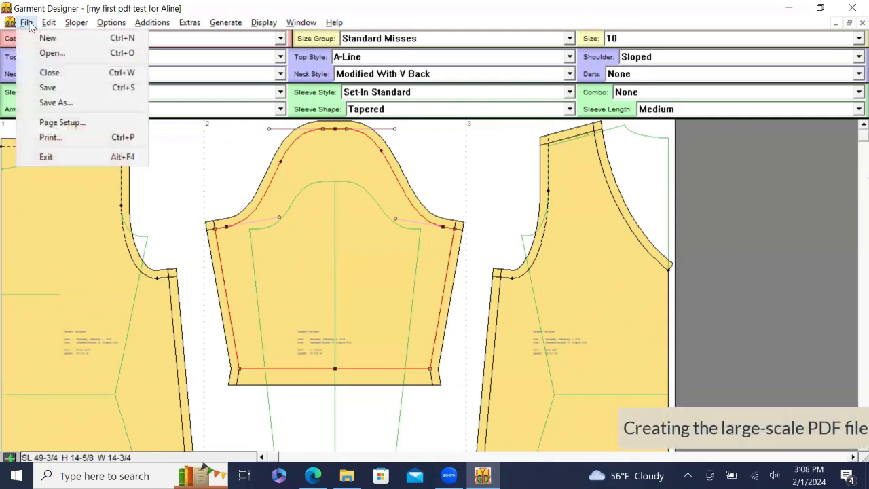
# - Print the pattern to the CutePDF Writer printer
pyautogui.click(47, 137)
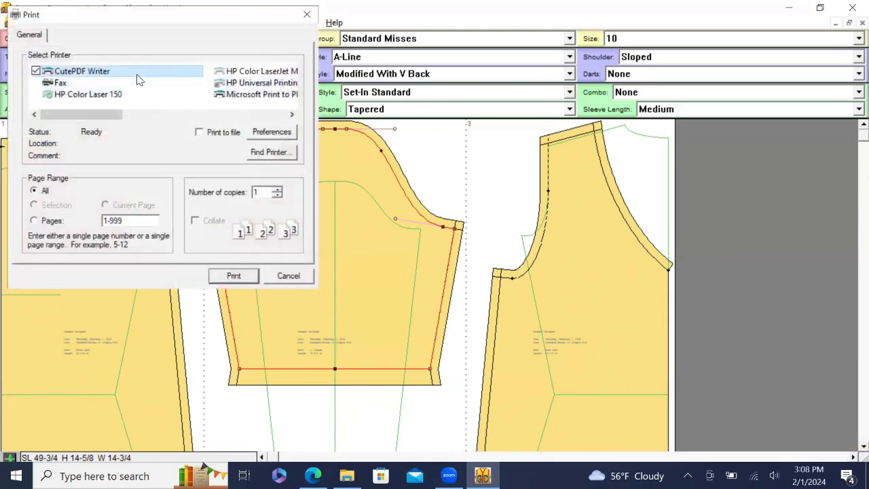
pyautogui.click(234, 276)
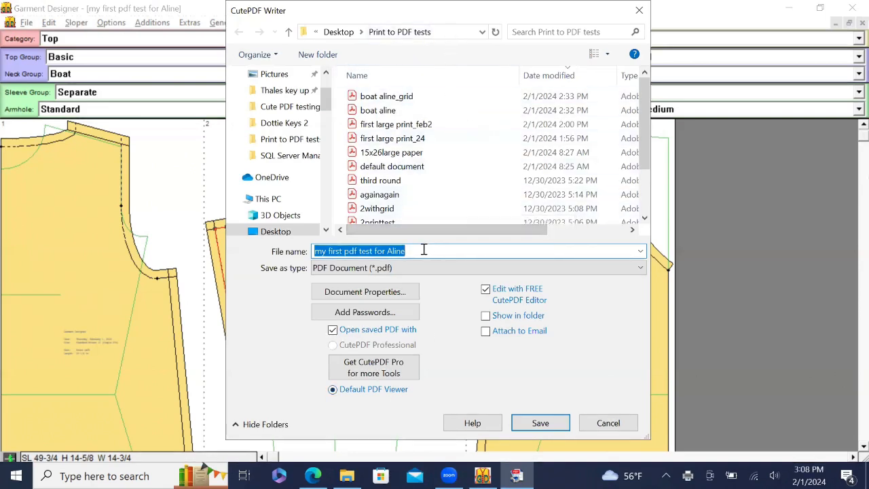
# - Name the PDF 'boat aline shorter sleeve', accepting the 'boat aline' autocomplete suggestion
pyautogui.write('boa')
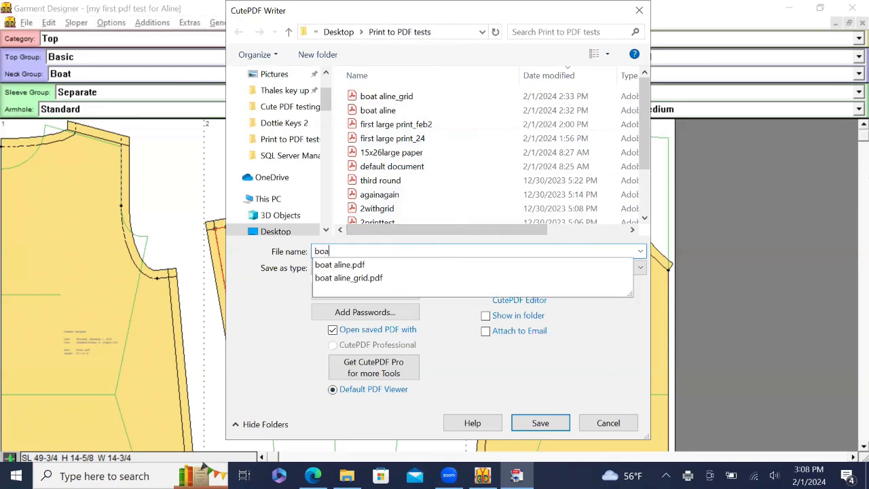
pyautogui.write('t aline')
pyautogui.click(423, 249)
pyautogui.write('shorter s')
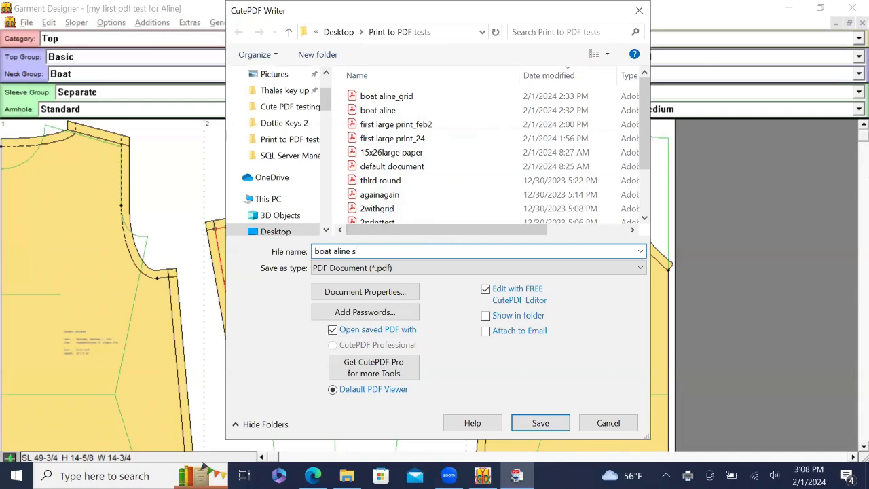
pyautogui.write('leeve')
# - Save the PDF, page through its three pages in Acrobat, then show Garment Designer's grid
pyautogui.click(540, 423)
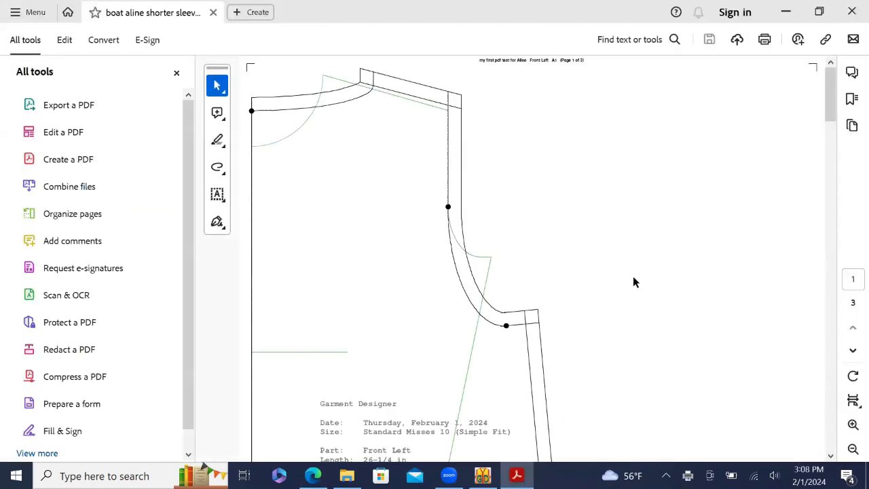
pyautogui.scroll(-10, 633, 276)
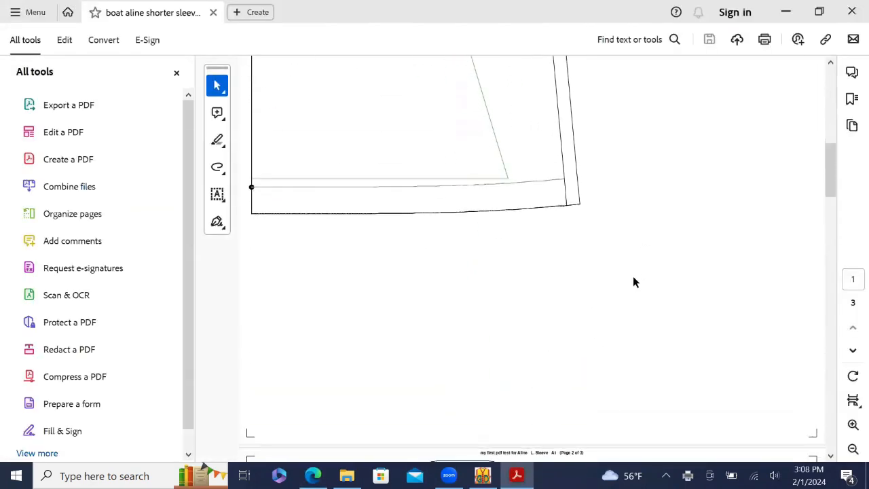
pyautogui.scroll(10, 633, 283)
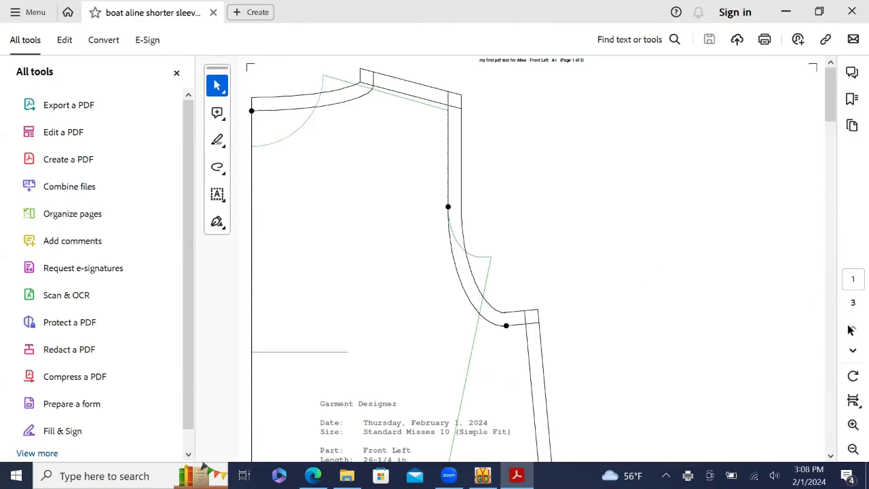
pyautogui.click(852, 352)
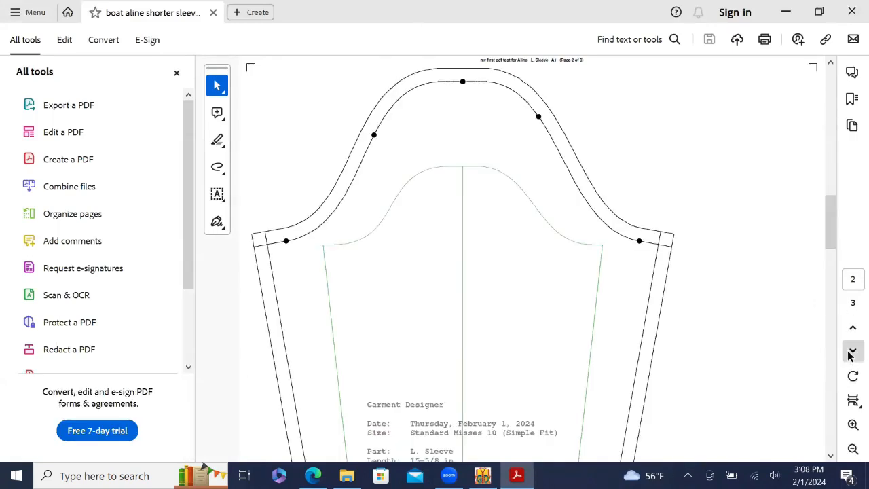
pyautogui.click(852, 351)
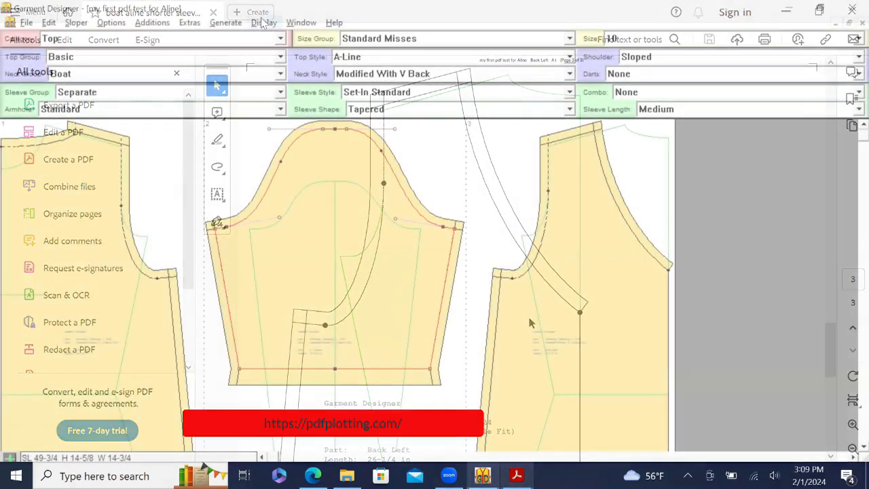
pyautogui.click(264, 23)
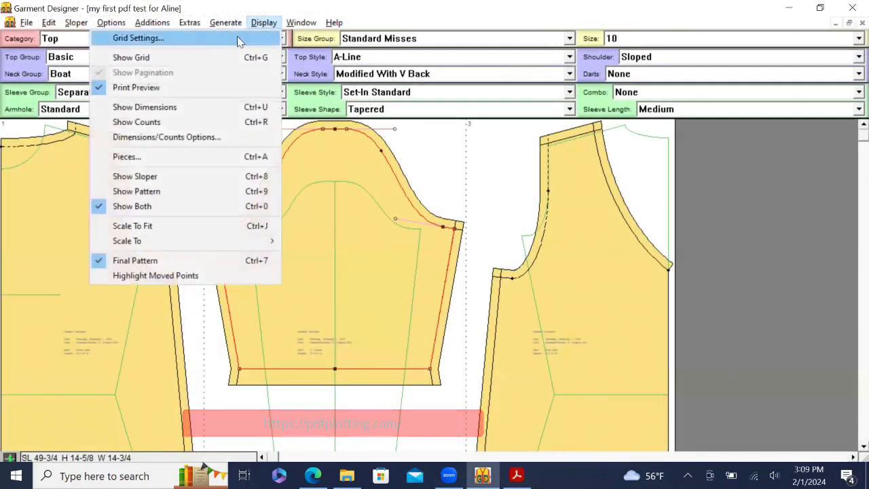
pyautogui.click(204, 58)
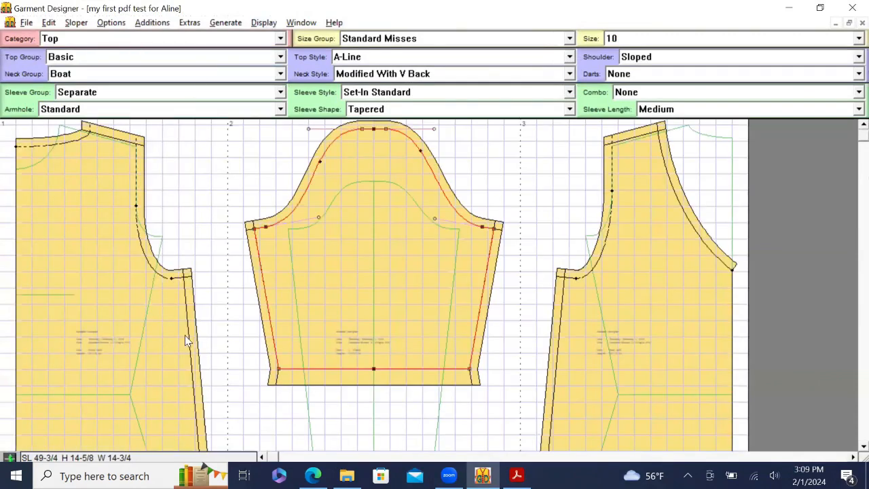